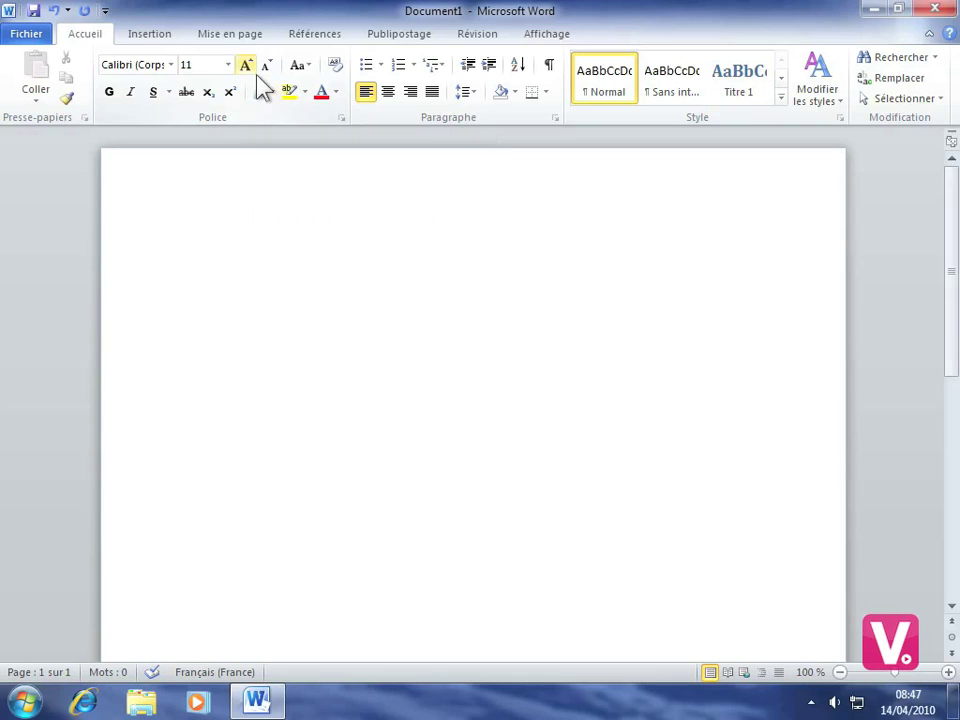
Insert a table of five columns and three rows at the start of the document
left_click(147, 40)
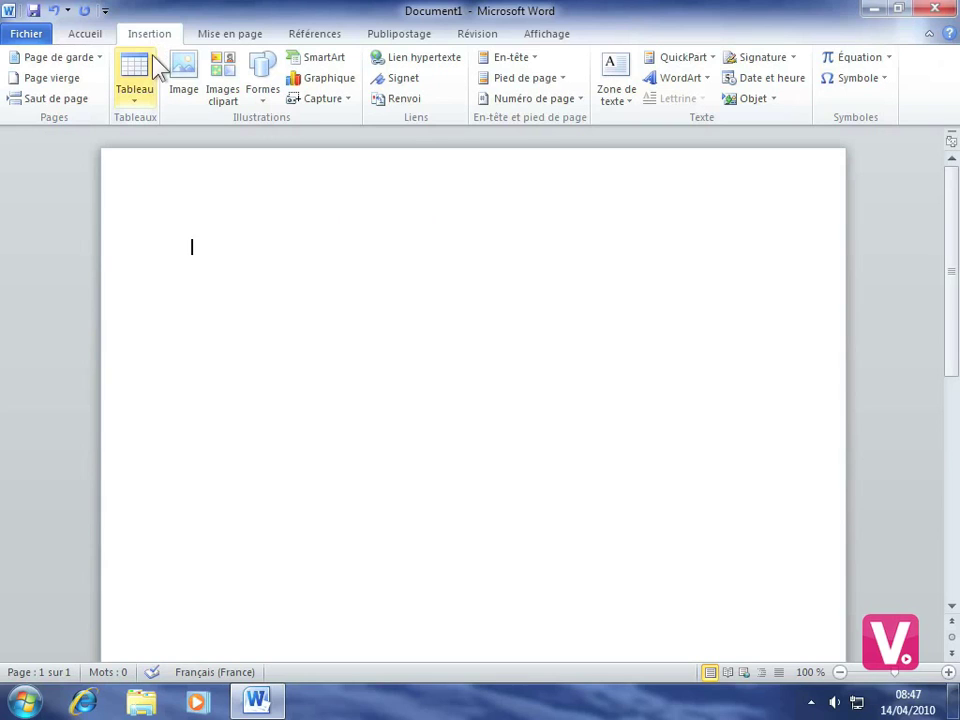
left_click(140, 108)
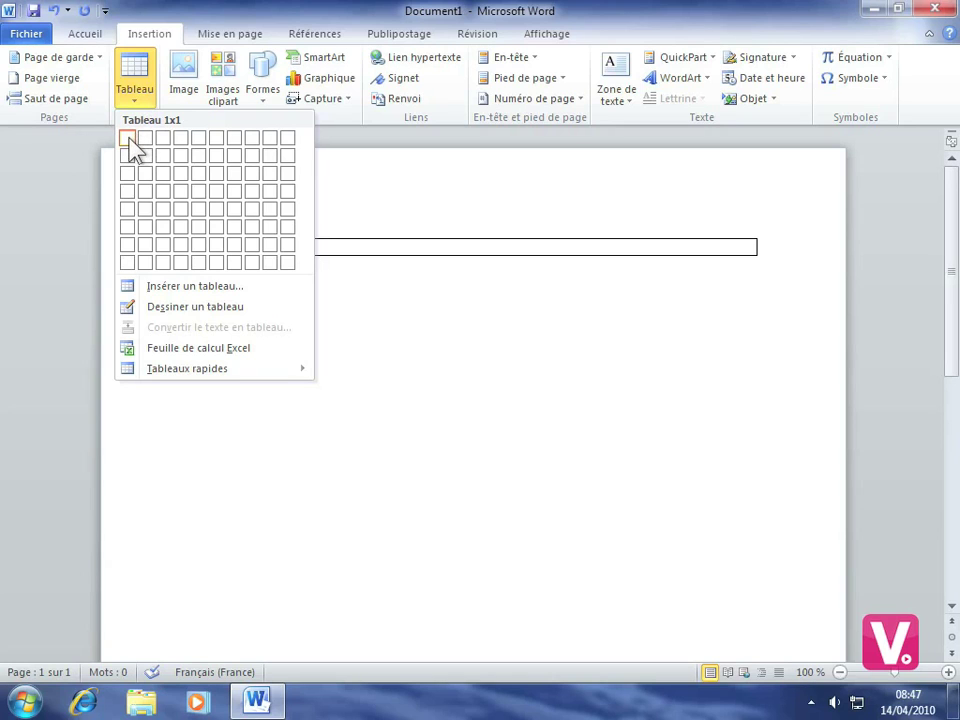
left_click(200, 175)
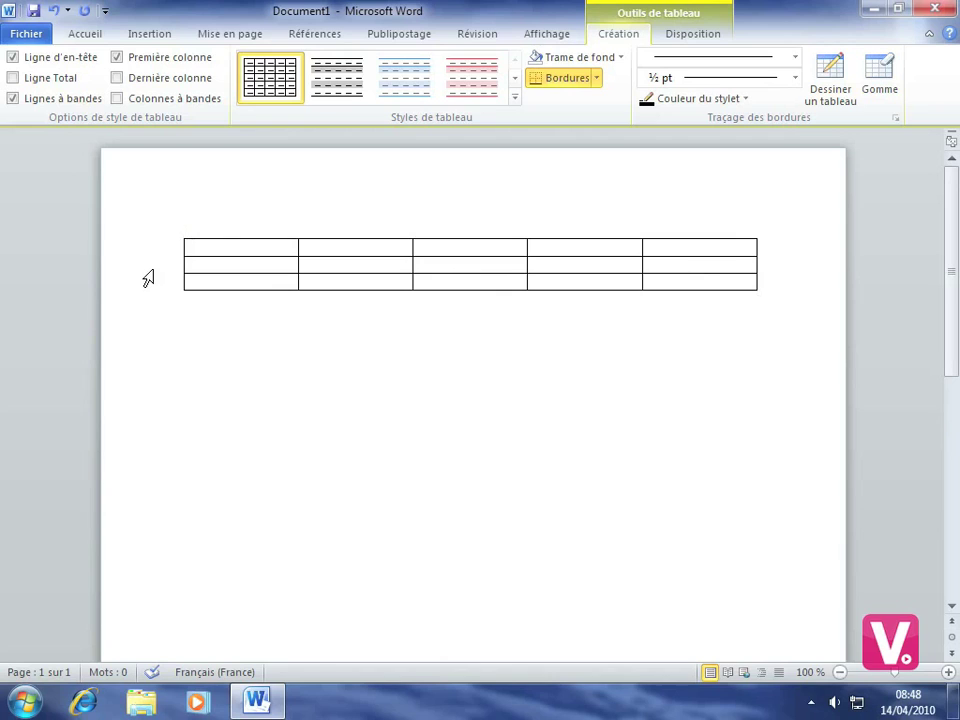
Fill the first three header cells of the table with Lundi, Mardi and Mercredi
type("Lundi")
left_click(306, 247)
type("Mardi")
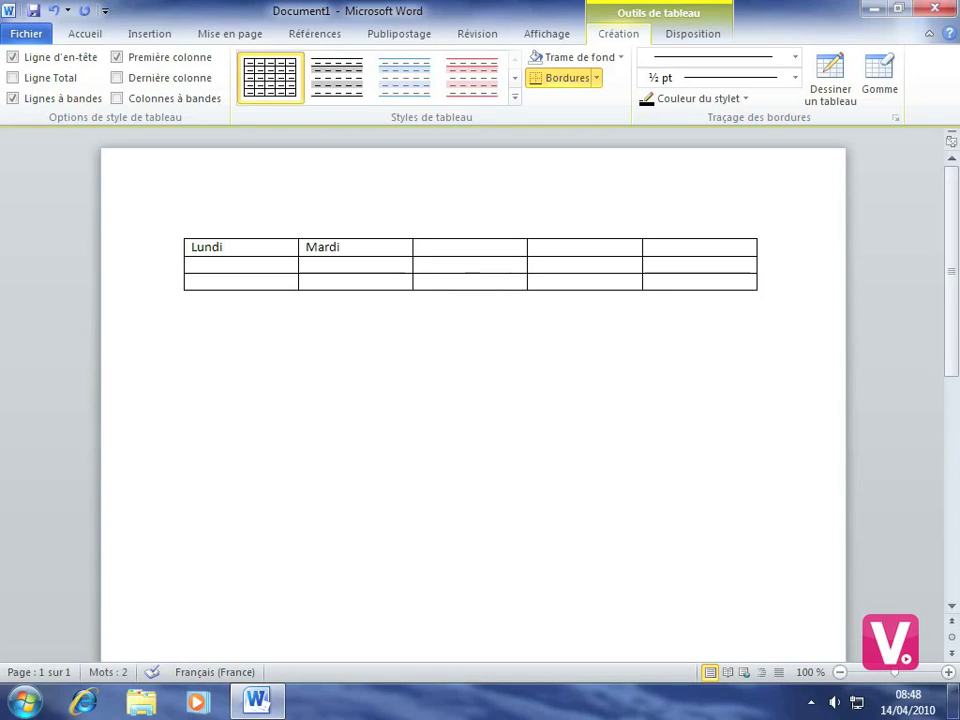
left_click(421, 247)
type("Mercredi")
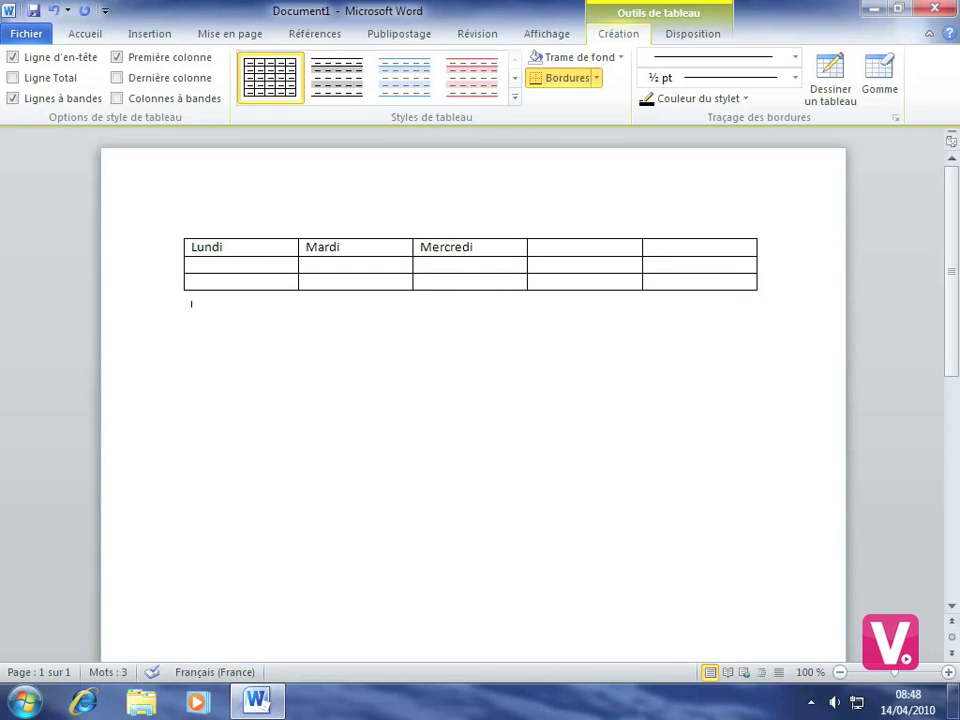
Insert a second table with 7 columns and 7 rows, separated from the first table by blank lines
left_click(191, 301)
key("Return")
key("Return")
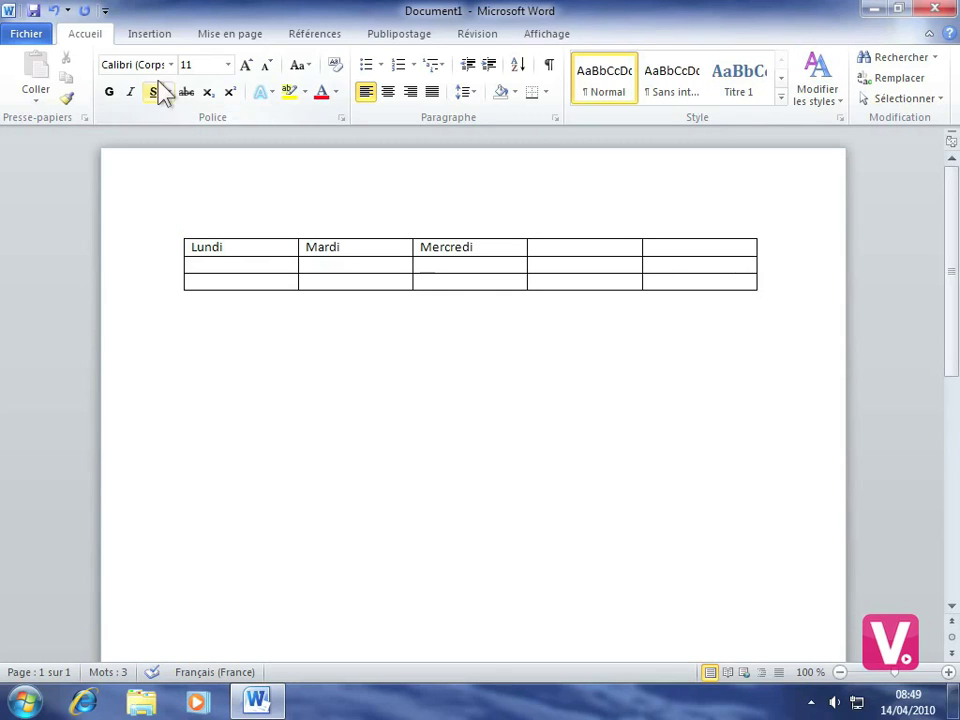
left_click(143, 34)
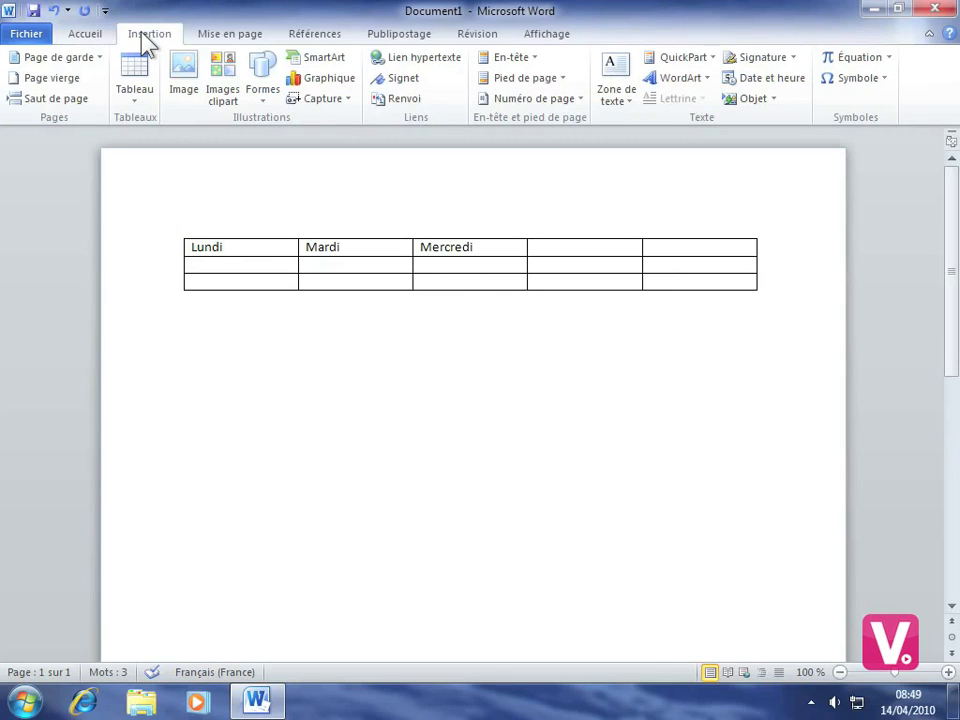
left_click(138, 92)
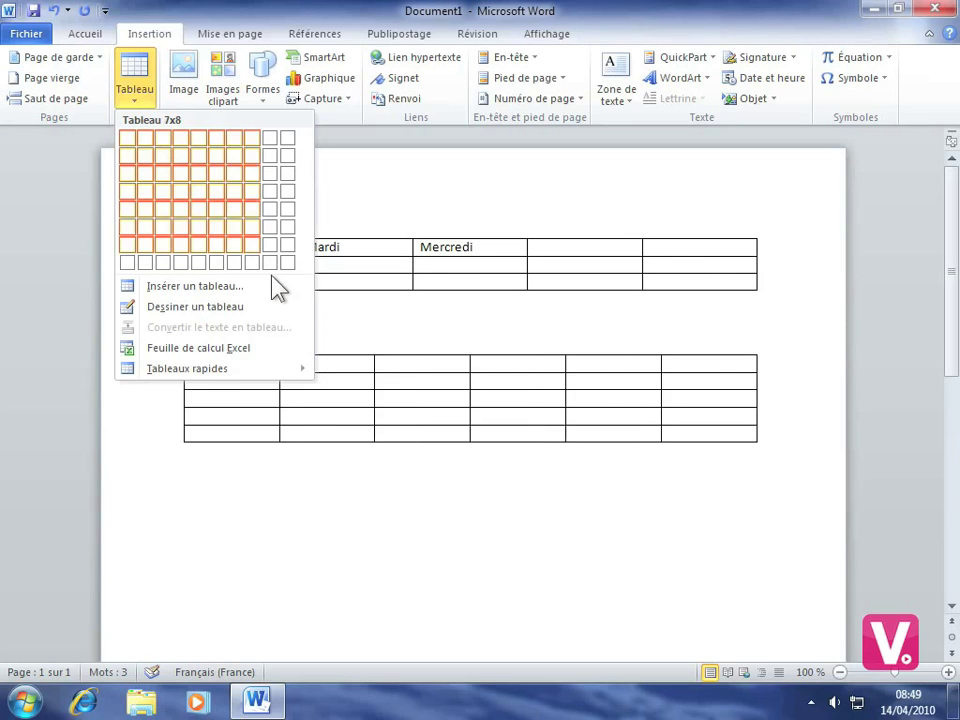
left_click(197, 289)
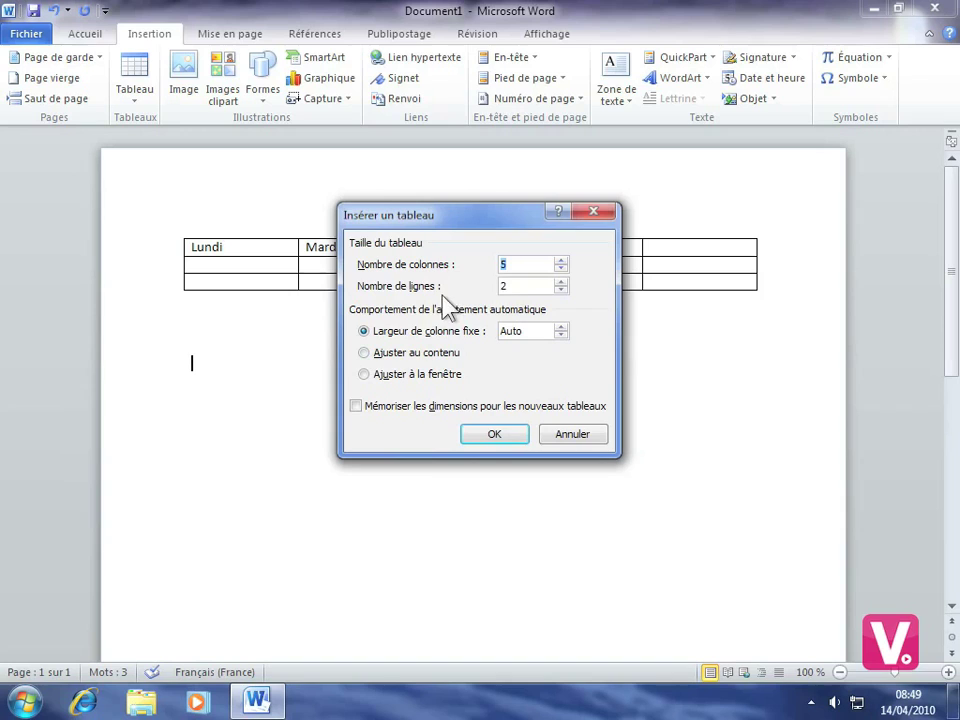
type("2")
type("7")
double_click(504, 287)
type("7")
left_click(494, 436)
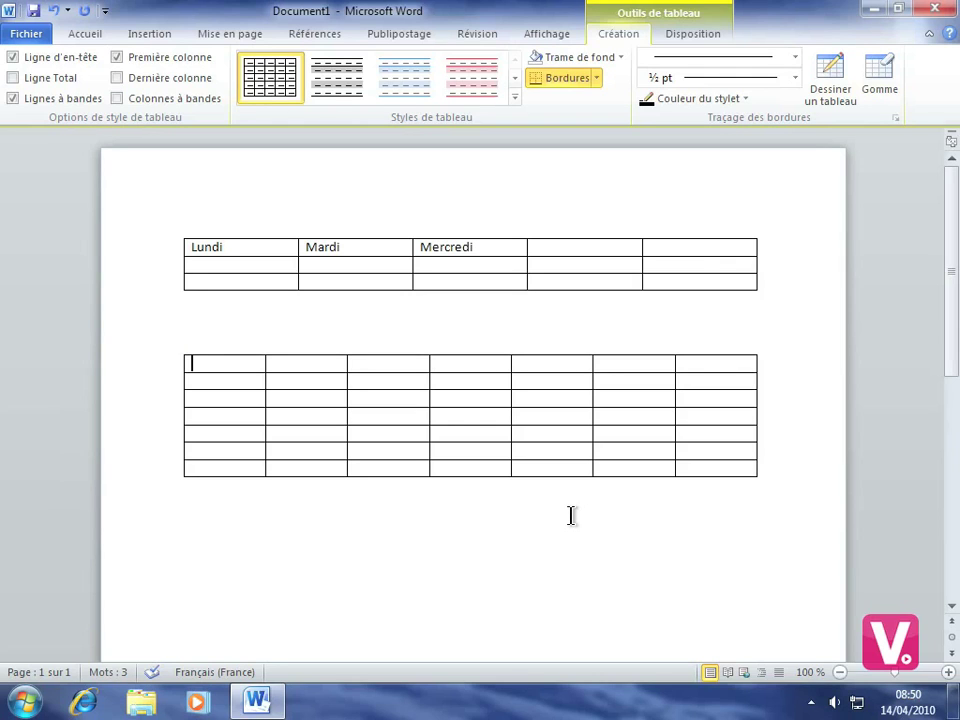
Draw a third table freehand below the 7×7 table, with two side-by-side cells and one full-width cell underneath
left_click(767, 489)
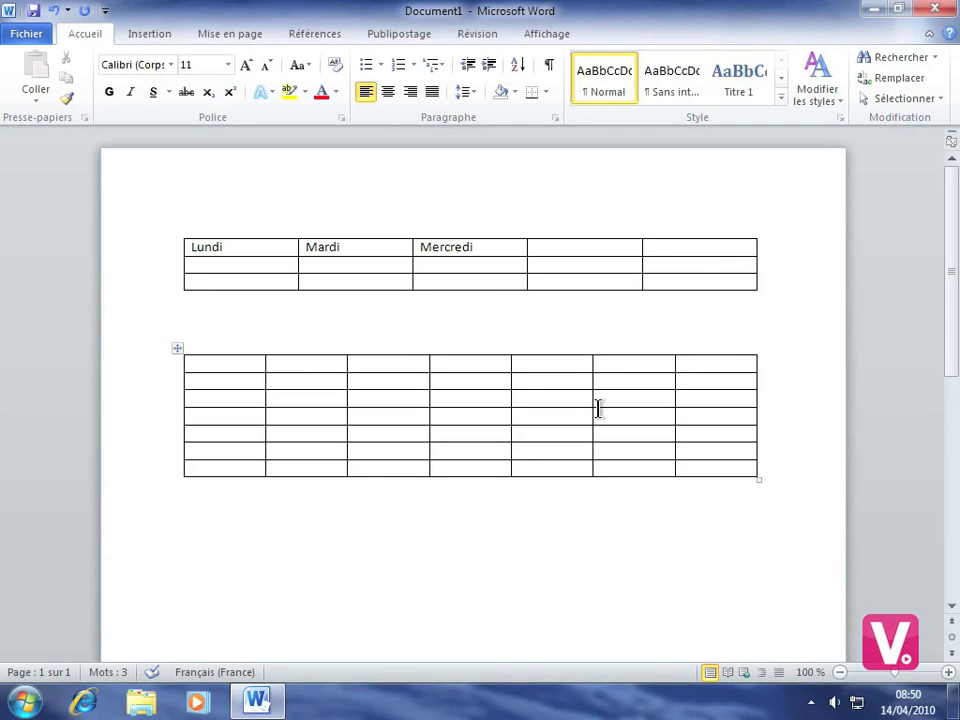
left_click(148, 36)
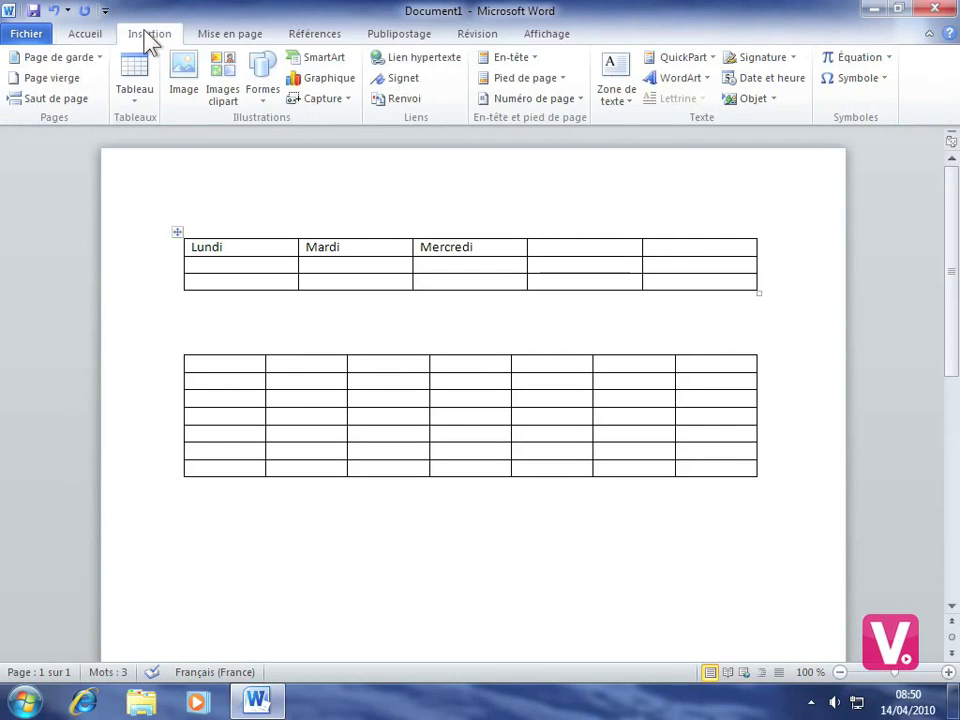
left_click(139, 88)
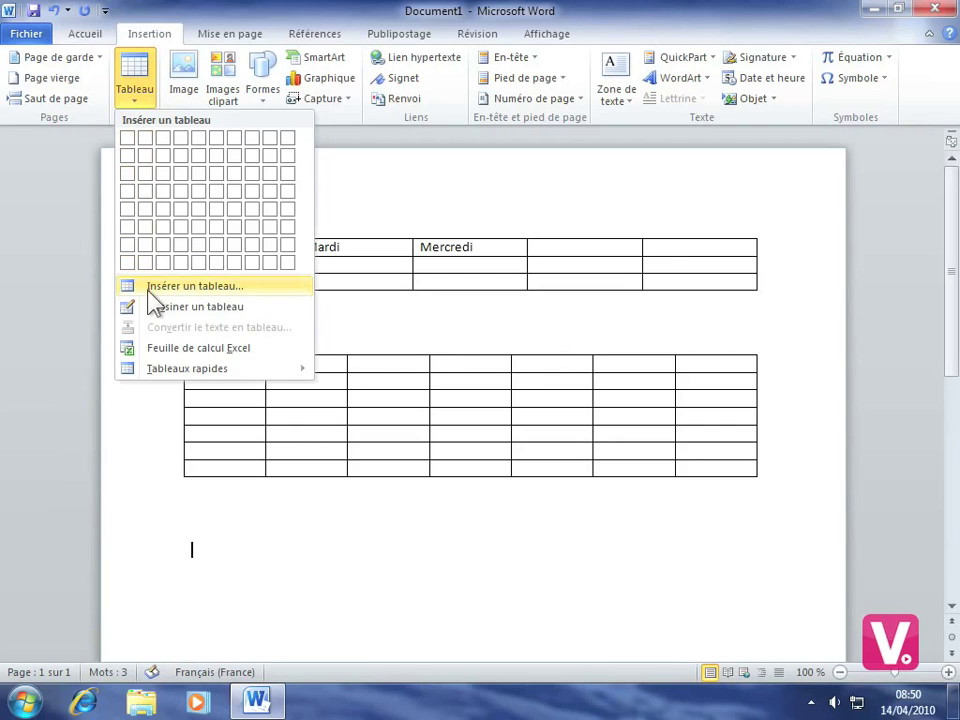
left_click(205, 308)
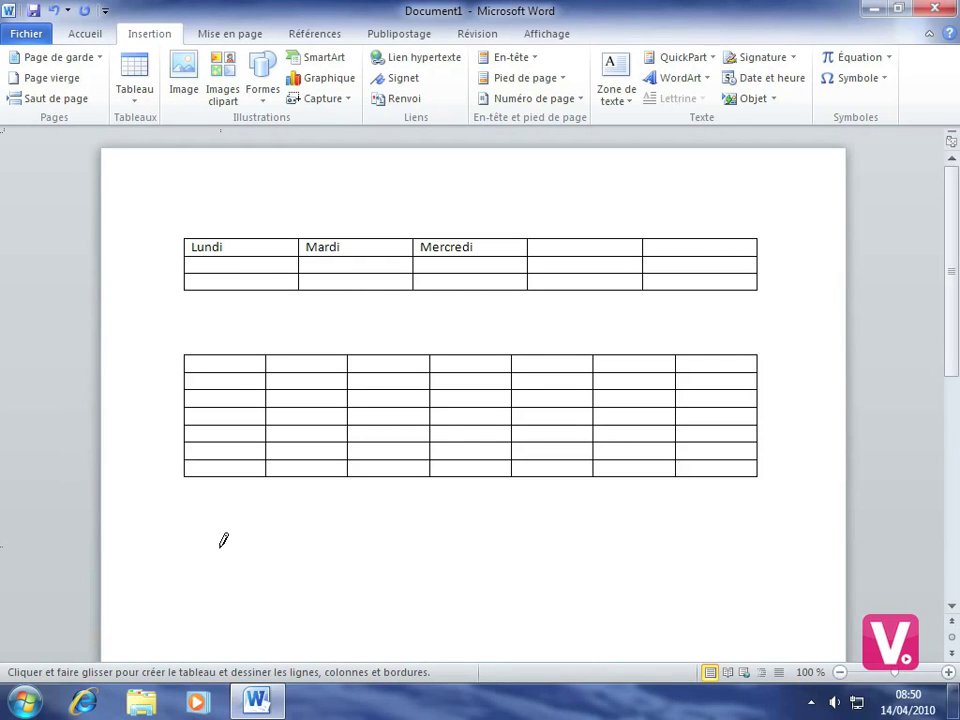
mouse_move(196, 546)
left_mouse_down()
mouse_move(235, 574)
mouse_move(332, 596)
mouse_move(313, 595)
mouse_move(288, 582)
mouse_move(331, 576)
left_mouse_up()
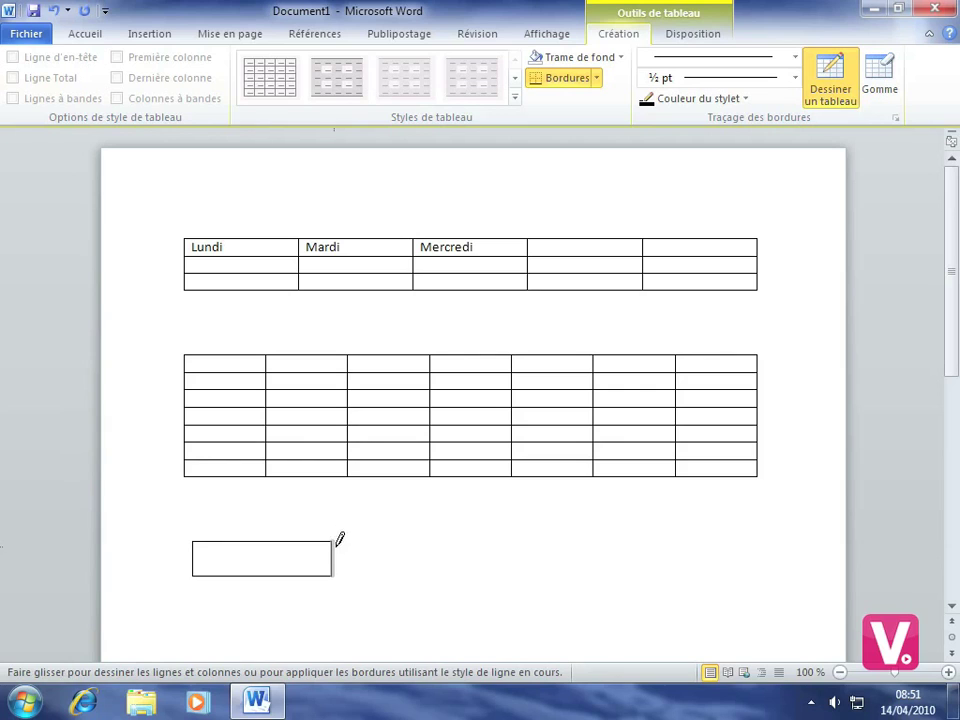
mouse_move(351, 551)
left_mouse_down()
mouse_move(451, 573)
mouse_move(564, 570)
left_mouse_up()
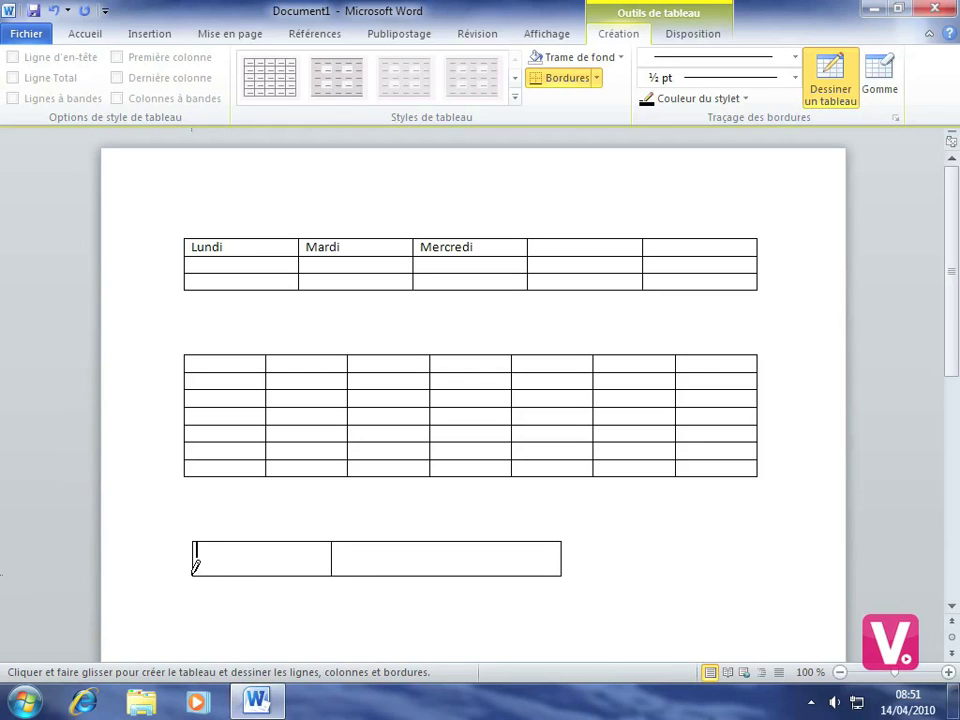
mouse_move(196, 566)
left_mouse_down()
mouse_move(234, 604)
mouse_move(275, 615)
mouse_move(480, 618)
mouse_move(565, 608)
left_mouse_up()
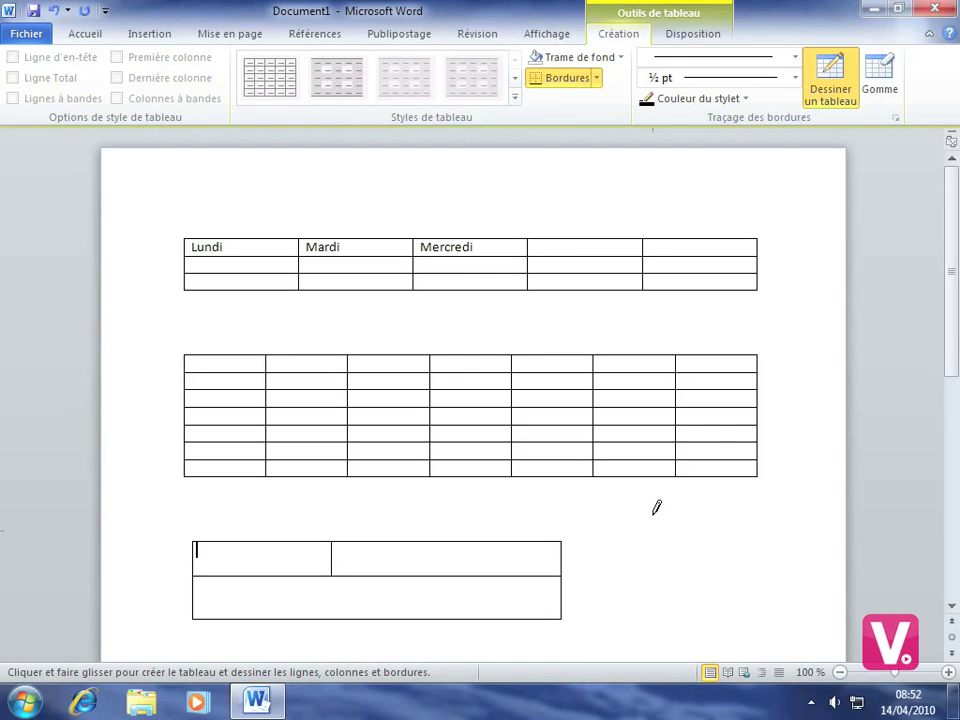
left_click(832, 90)
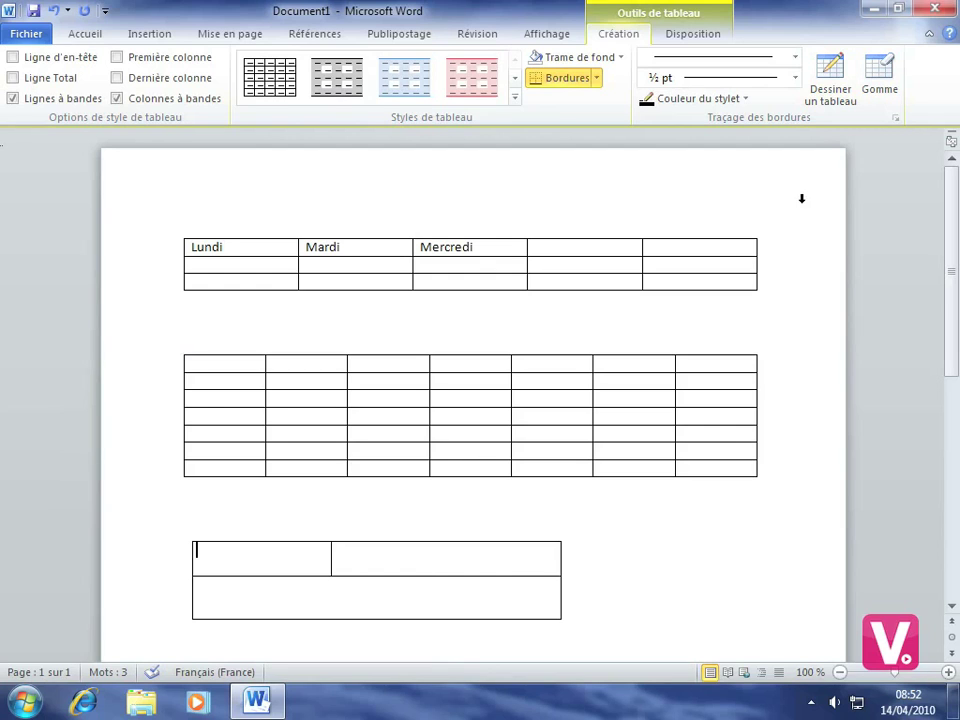
Erase the borders of the full-width bottom cell in the hand-drawn table
left_click(880, 82)
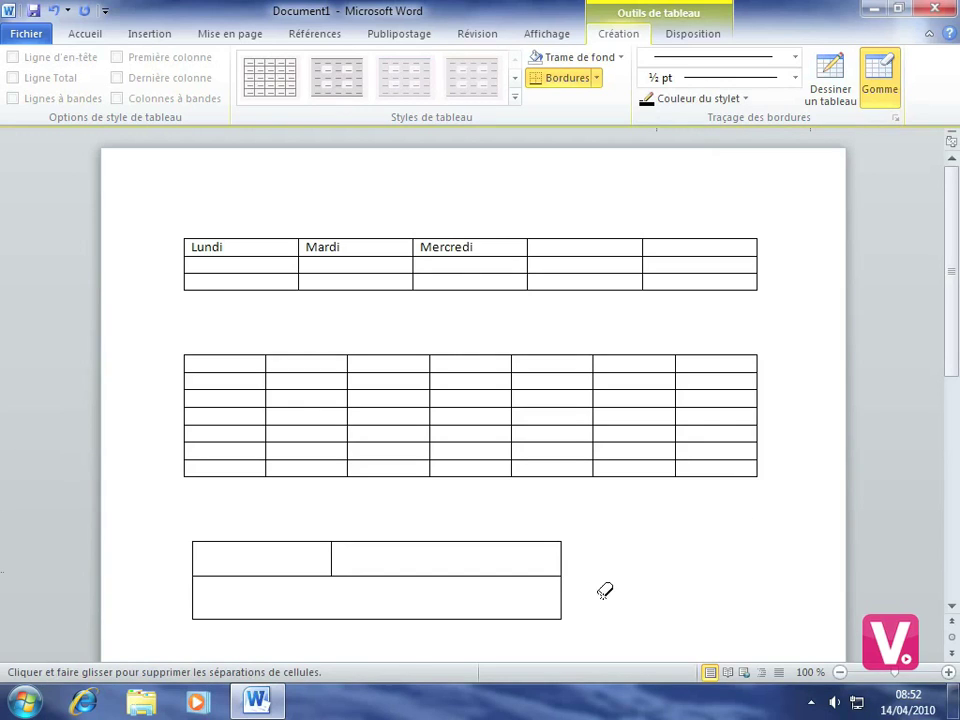
left_click(561, 597)
left_click(471, 616)
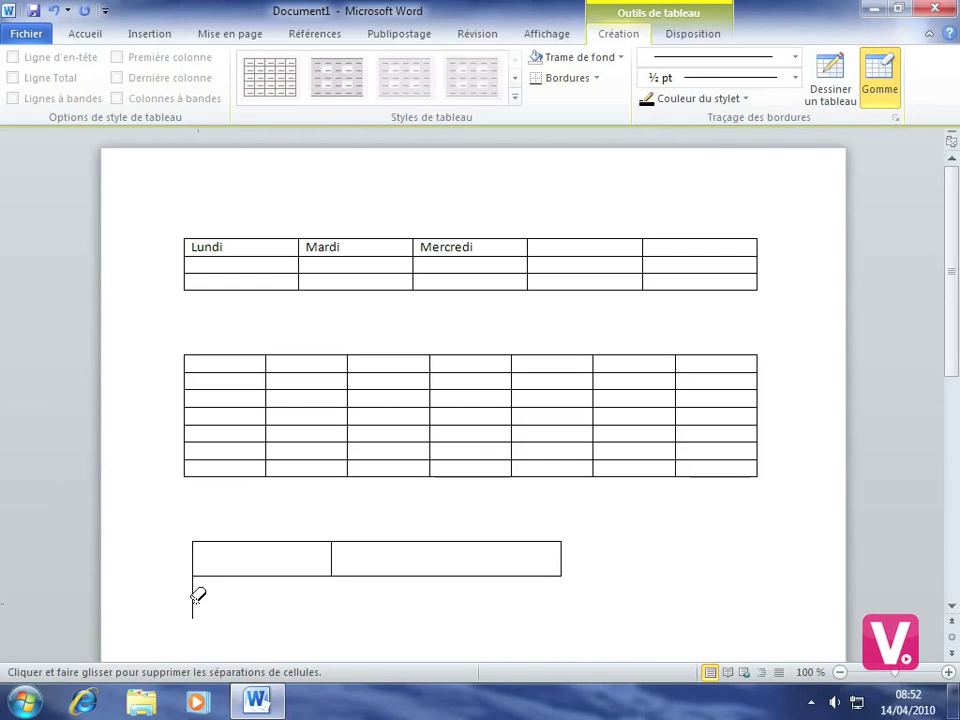
key("Escape")
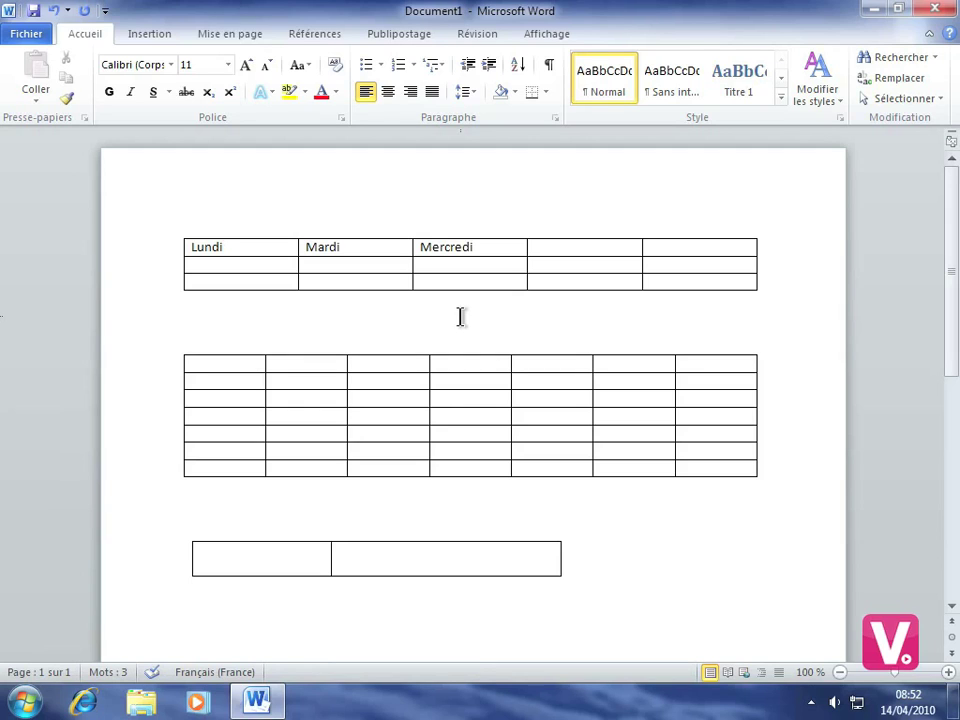
Insert the predefined quick table Calendrier 2 below the hand-drawn table
mouse_move(450, 556)
left_click(150, 37)
left_click(138, 100)
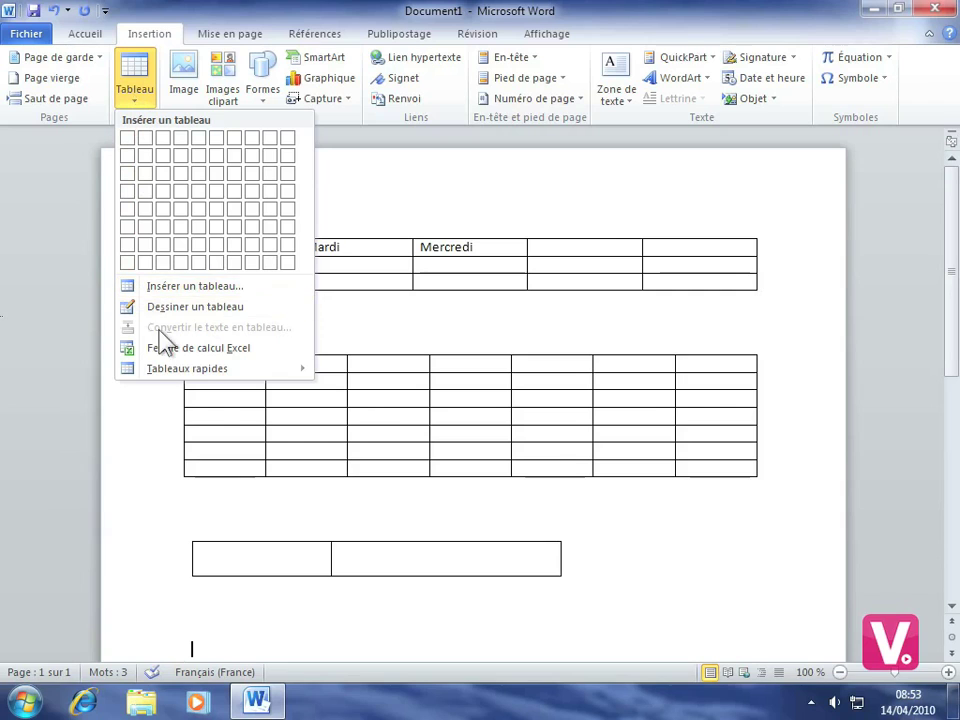
mouse_move(206, 379)
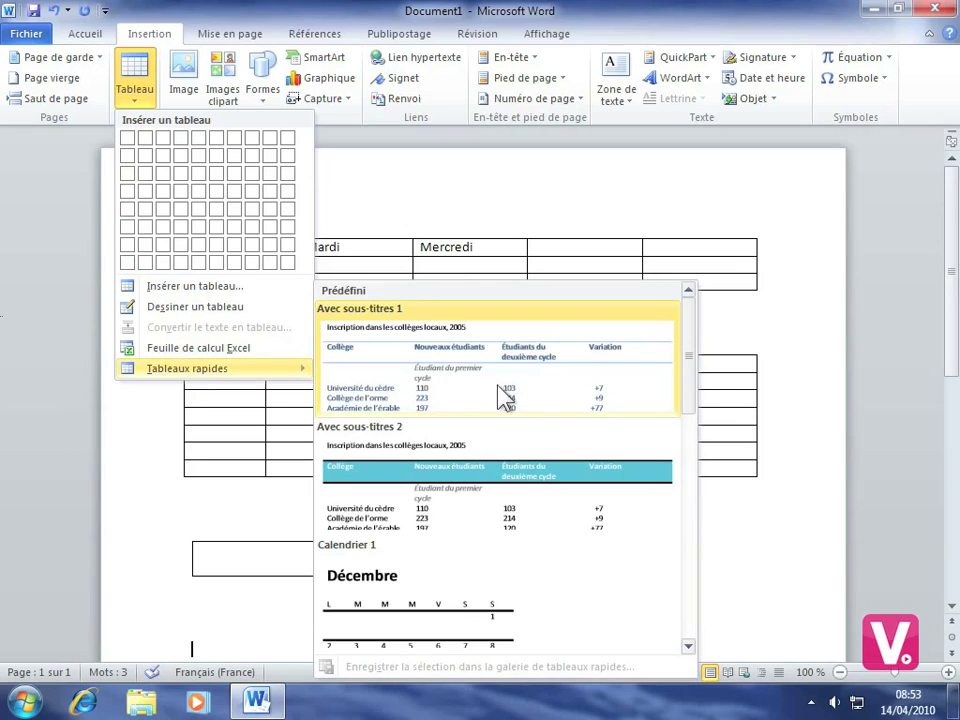
left_click_drag(690, 349, 685, 420)
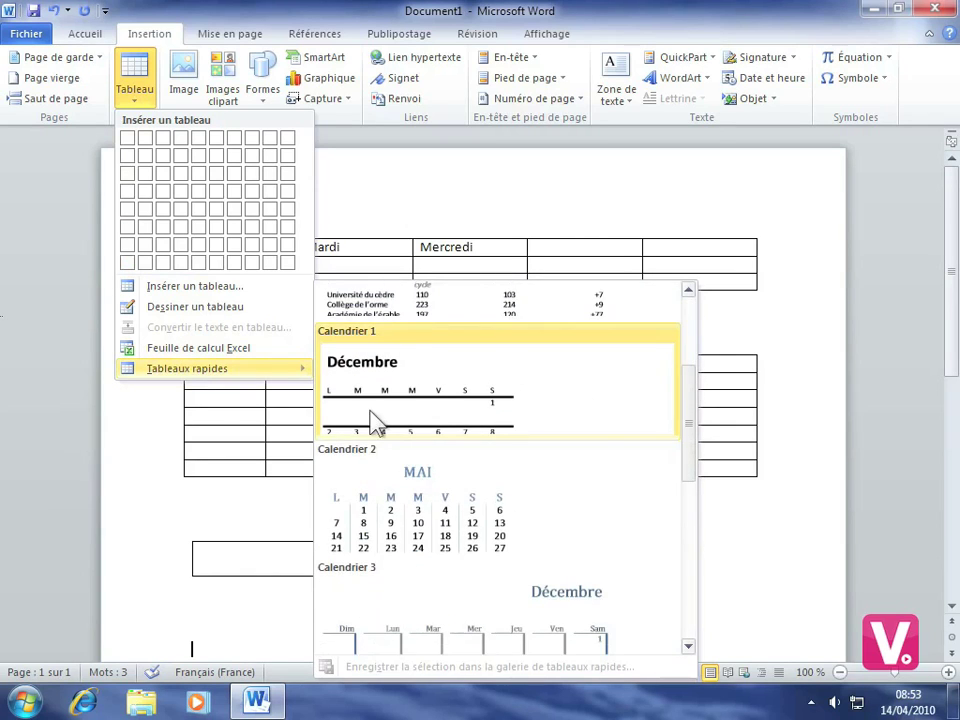
left_click_drag(692, 420, 681, 446)
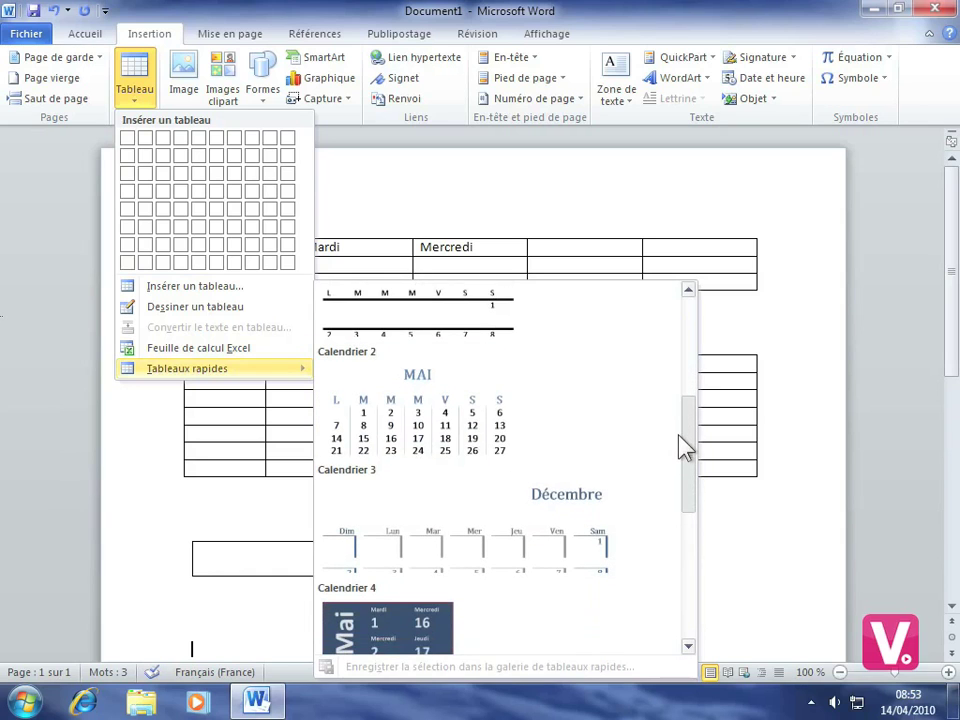
left_click(428, 415)
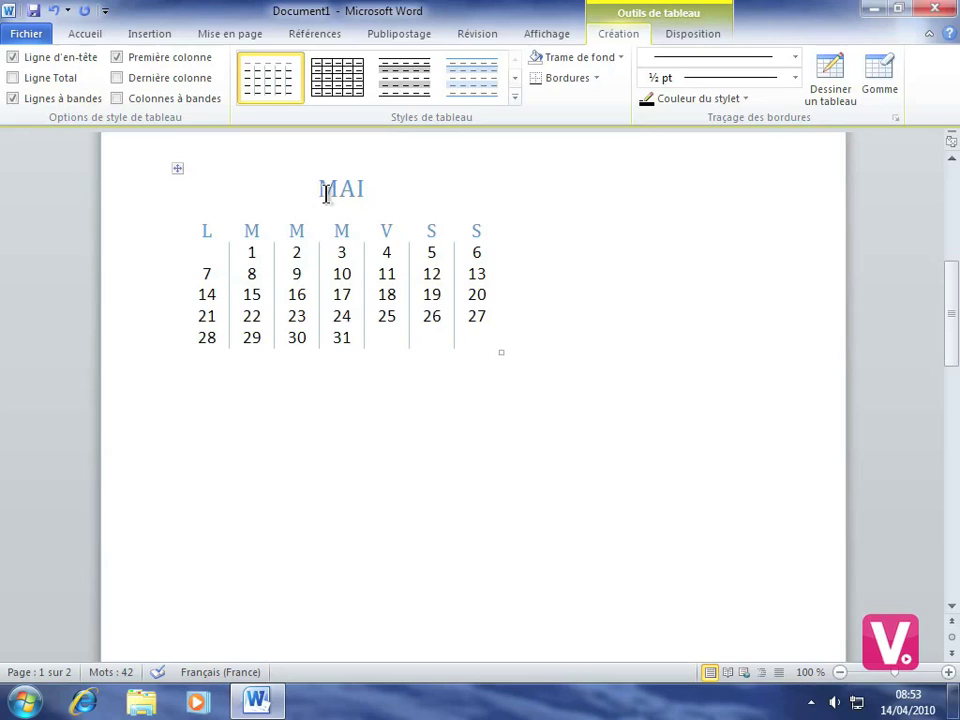
Replace the calendar's month title with AVRIL
left_click_drag(319, 189, 366, 189)
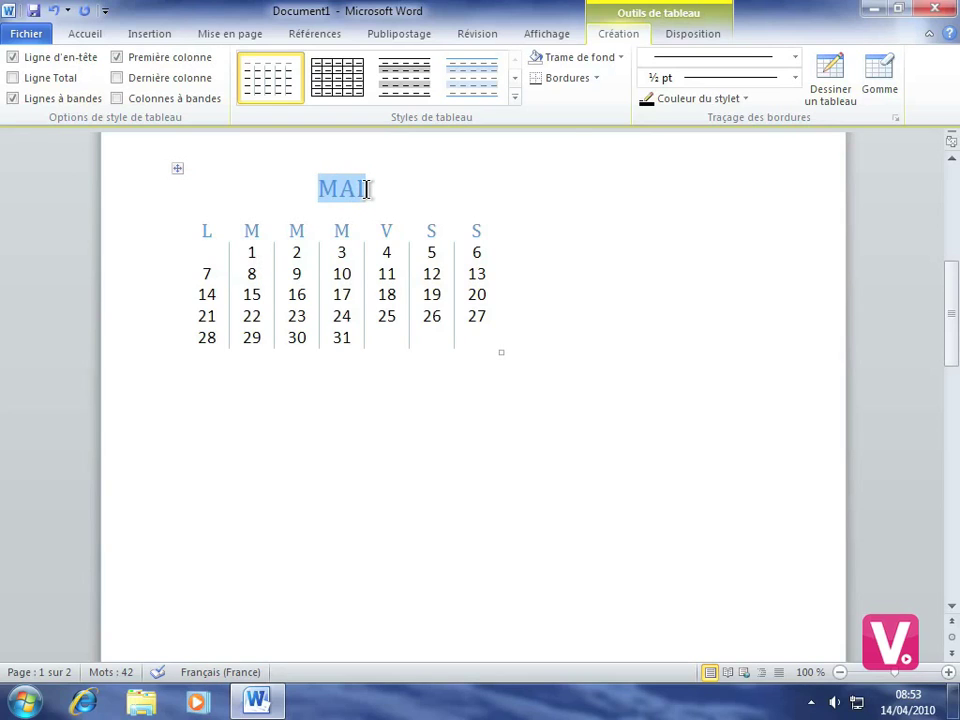
type("A")
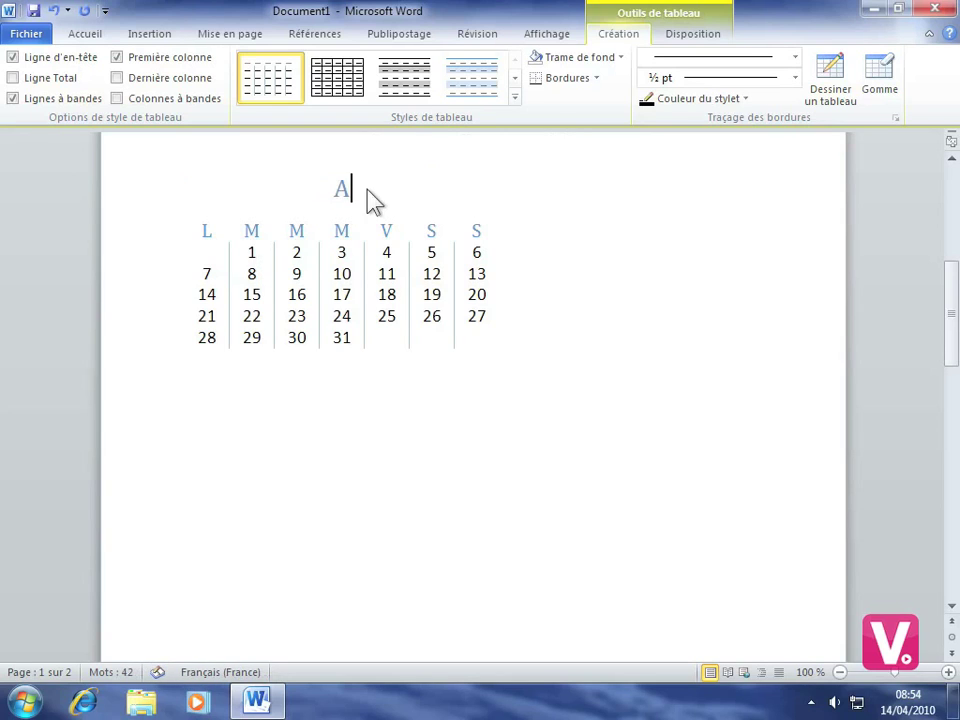
type("VRIL")
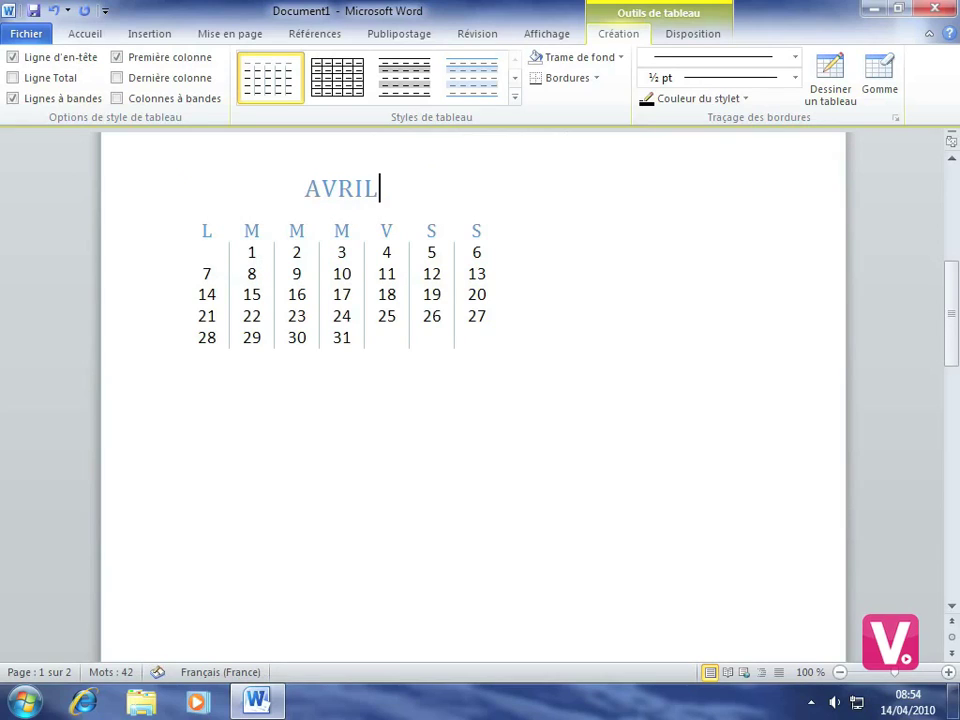